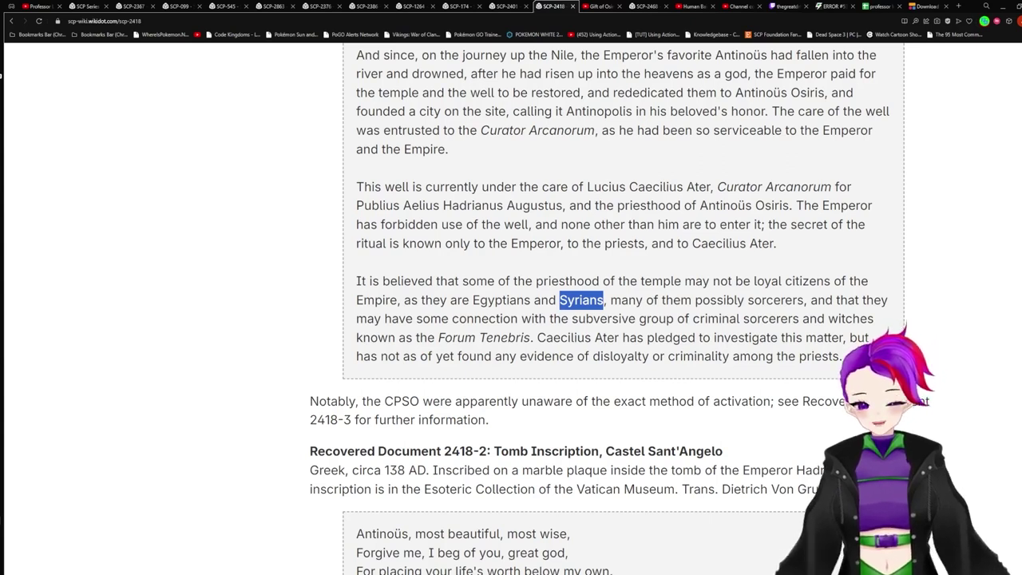
Examine the Forum Tenebris passage in Recovered Document 2418-1 and skim the tomb inscription, item log link and footnotes
{"action": "left_click_drag", "start_coordinate": [435, 338], "coordinate": [531, 337]}
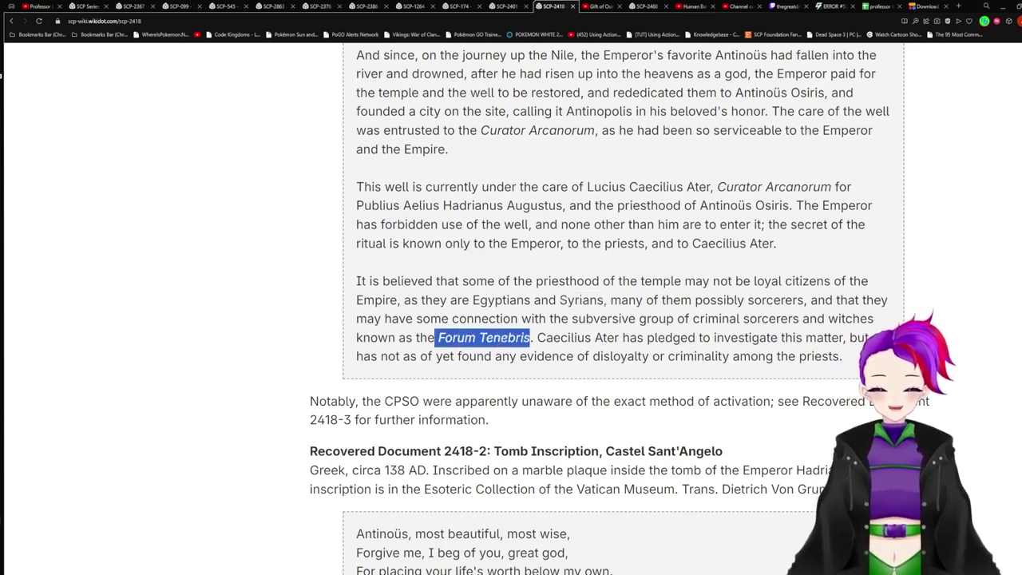
{"action": "left_click", "coordinate": [530, 338]}
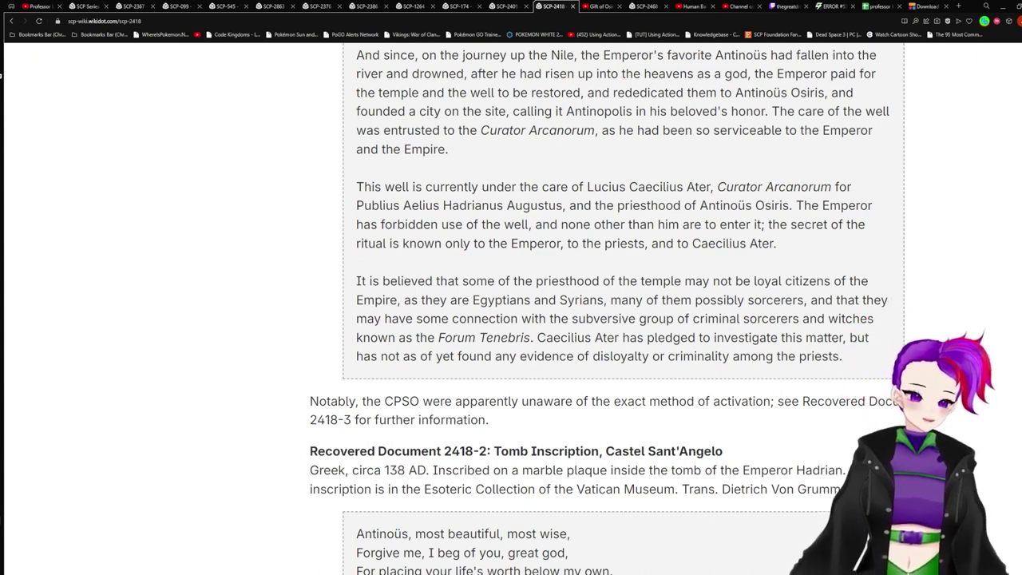
{"action": "left_click_drag", "start_coordinate": [437, 337], "coordinate": [533, 338]}
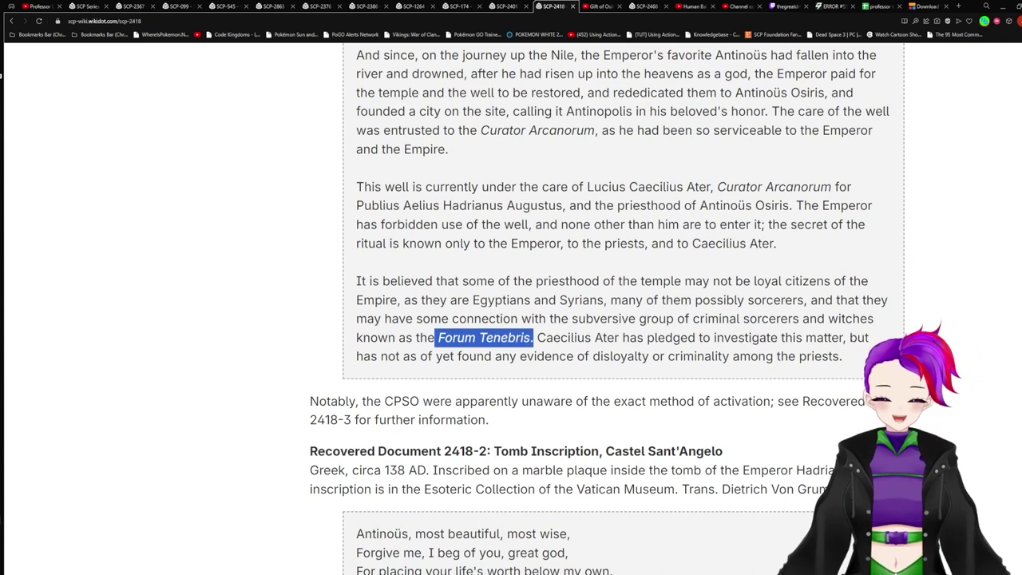
{"action": "scroll", "coordinate": [644, 311], "scroll_direction": "down", "scroll_amount": 1}
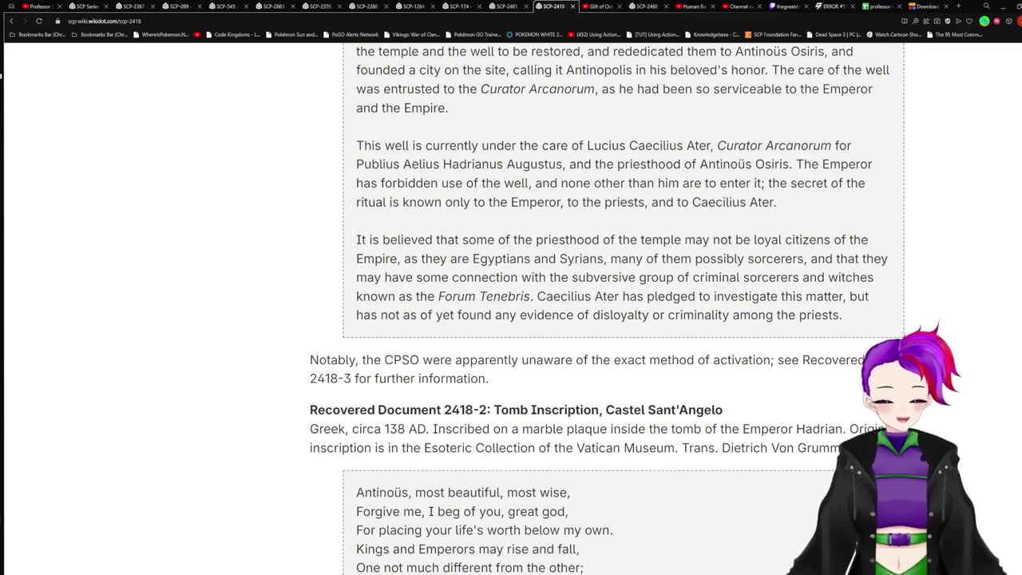
{"action": "scroll", "coordinate": [623, 311], "scroll_direction": "down", "scroll_amount": 1}
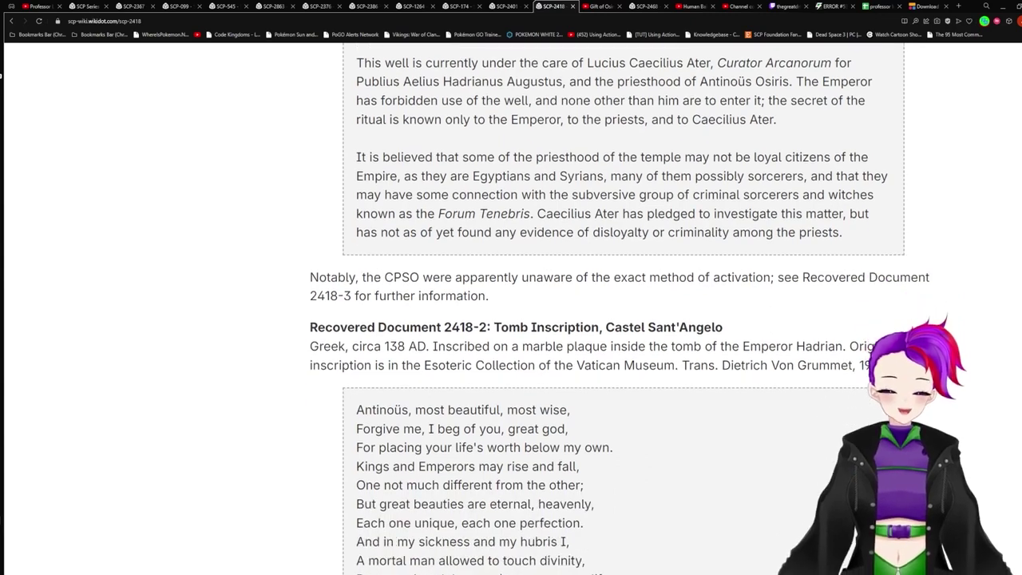
{"action": "scroll", "coordinate": [624, 312], "scroll_direction": "down", "scroll_amount": 4}
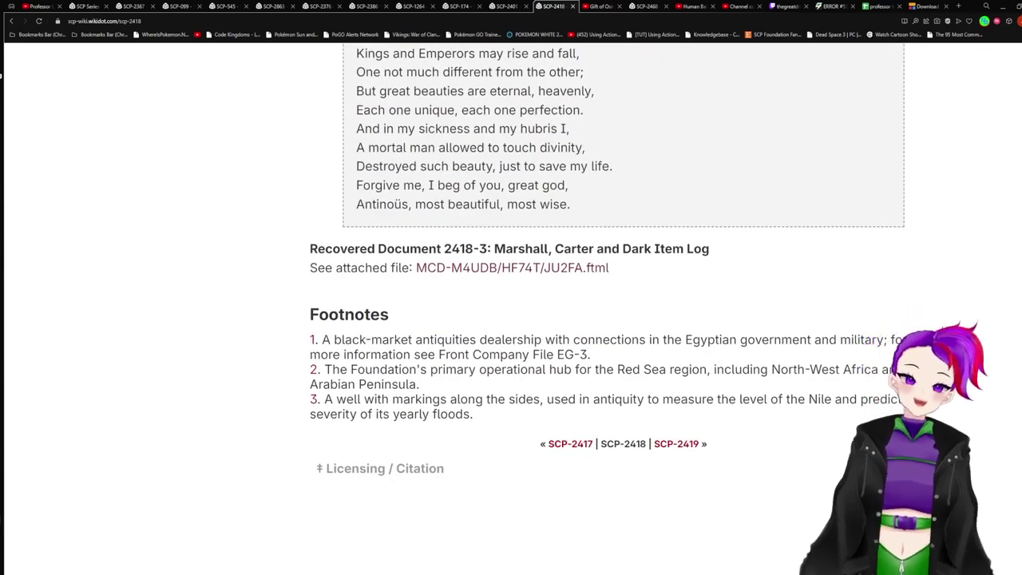
{"action": "scroll", "coordinate": [623, 311], "scroll_direction": "up", "scroll_amount": 4}
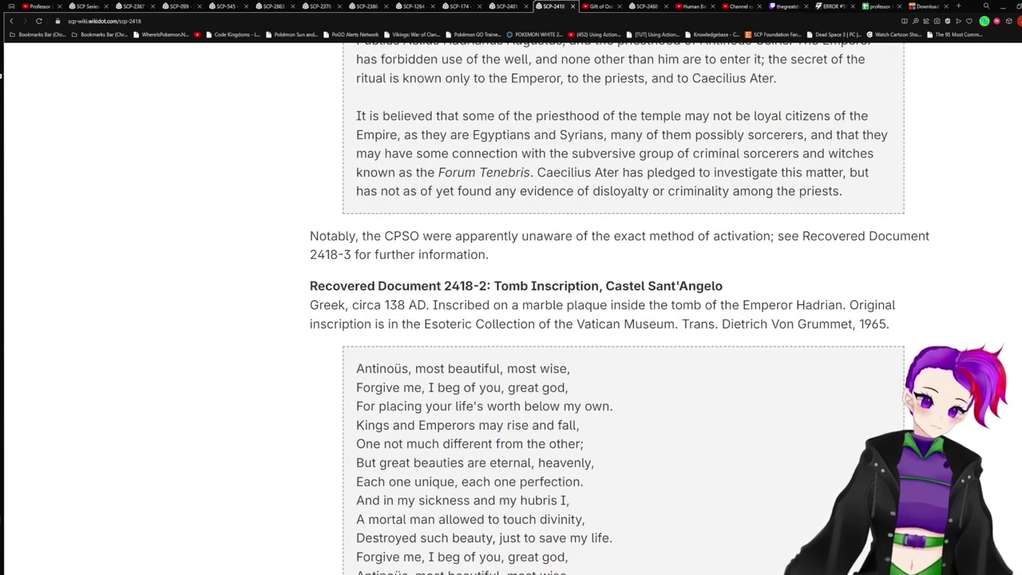
{"action": "left_click_drag", "start_coordinate": [438, 172], "coordinate": [537, 172]}
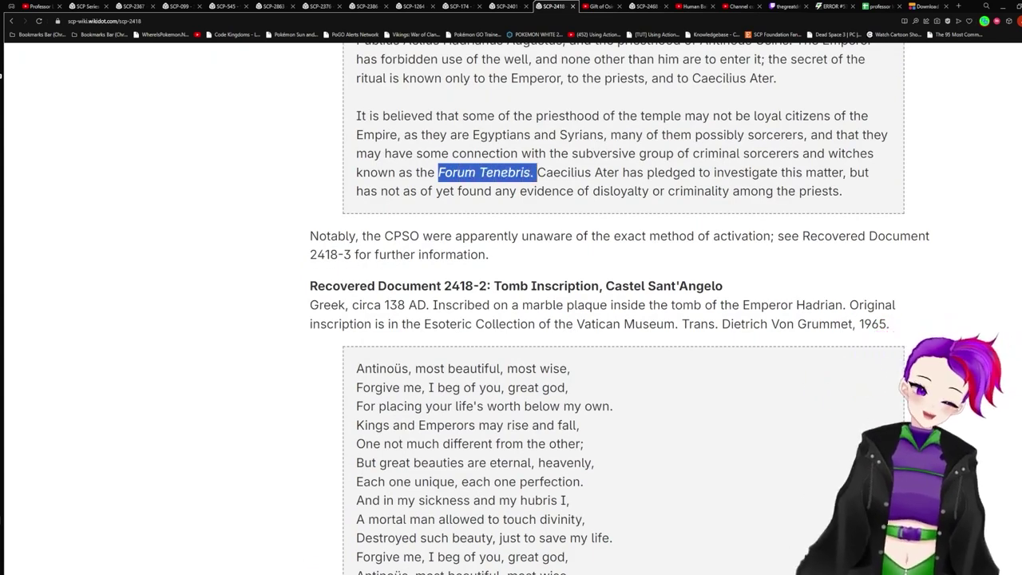
{"action": "scroll", "coordinate": [623, 312], "scroll_direction": "up", "scroll_amount": 2}
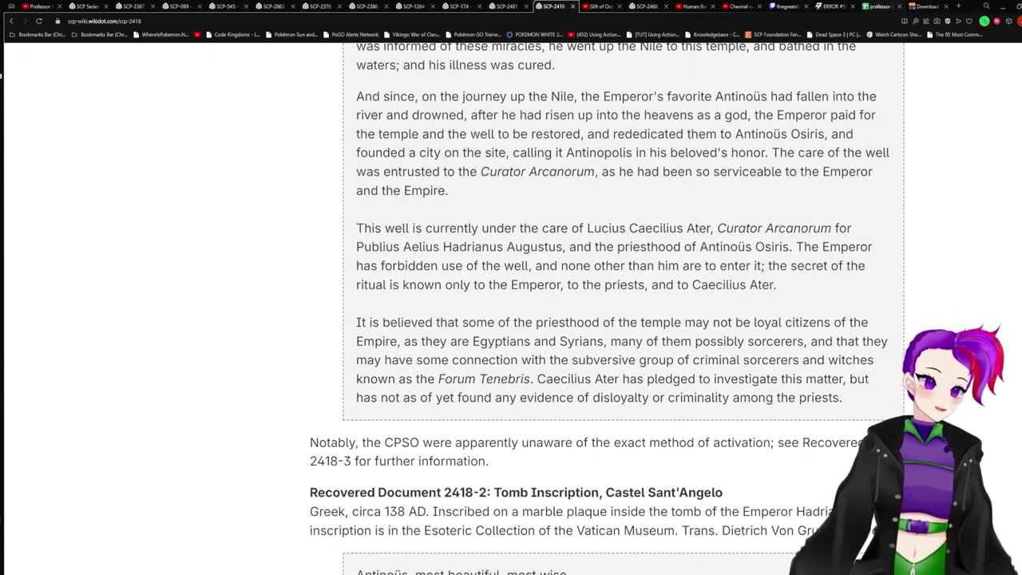
Switch to the Judgment of SCPs spreadsheet and enter 2 for Removal of characters/license in the 2418 column
{"action": "left_click", "coordinate": [878, 6]}
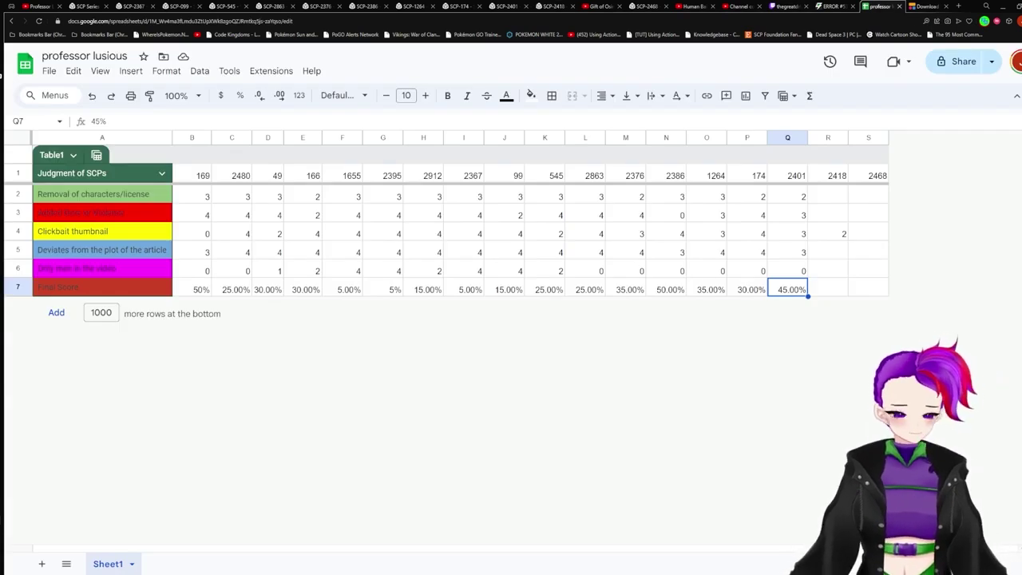
{"action": "left_click", "coordinate": [828, 194]}
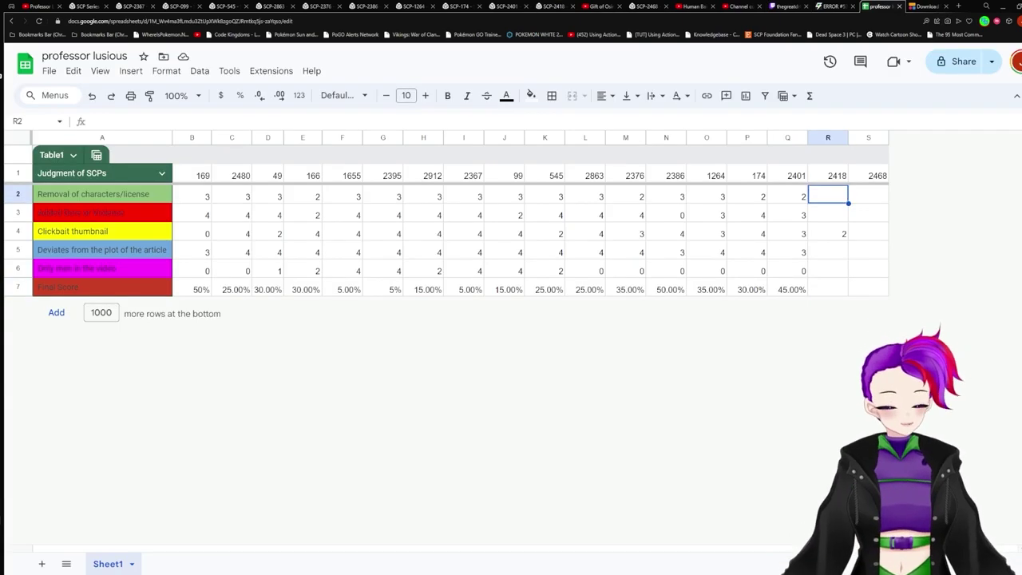
{"action": "key", "text": "Return"}
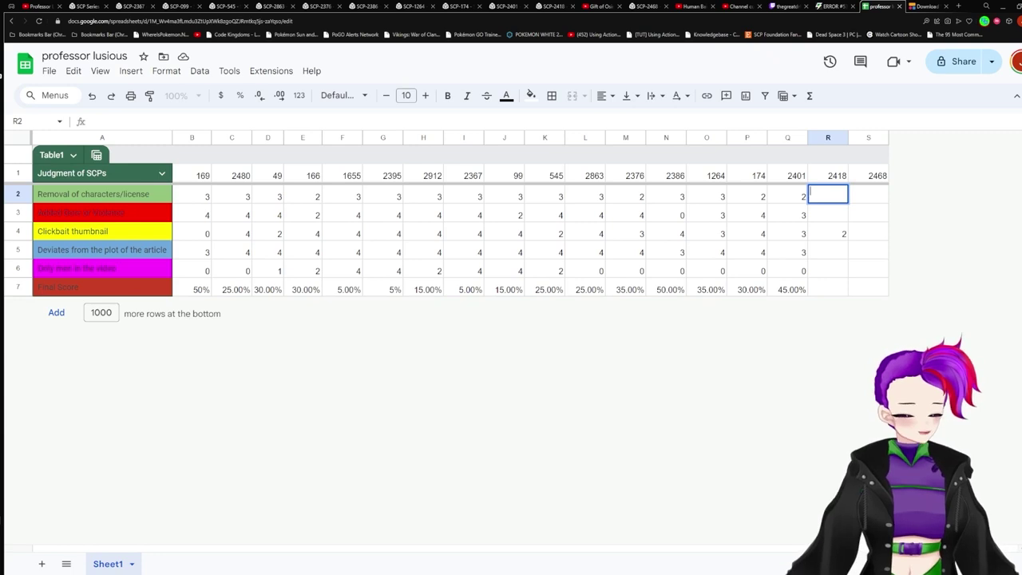
{"action": "type", "text": "2"}
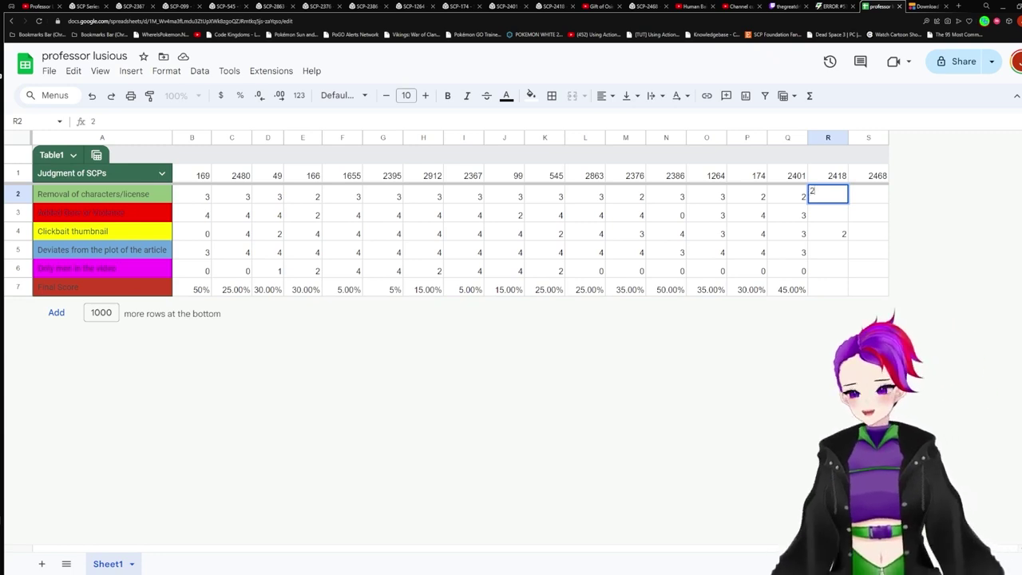
{"action": "left_click", "coordinate": [788, 289]}
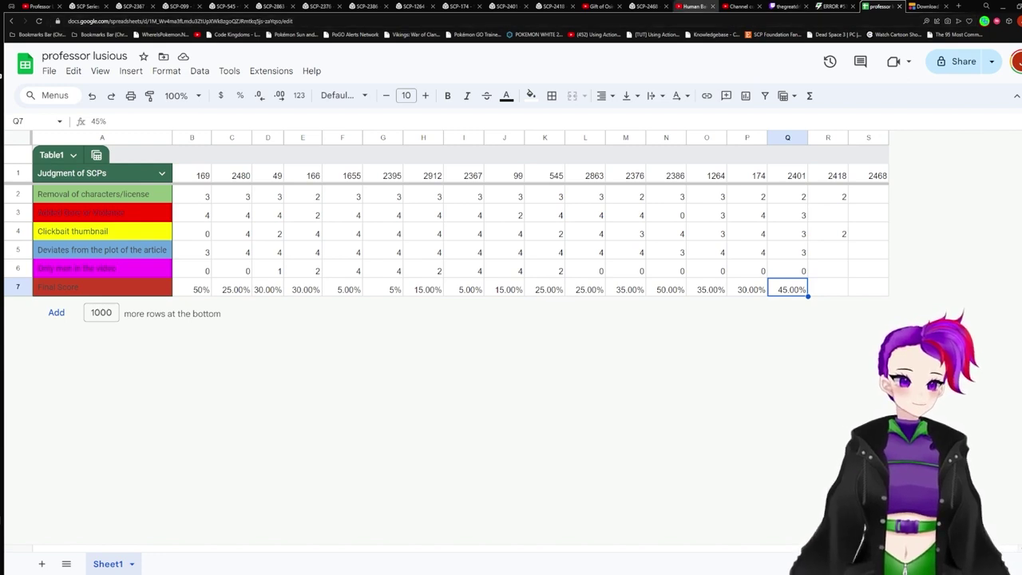
Return to the SCP-2418 article and review its recovered documents, from the Well of Rebirth report to the item log reference
{"action": "left_click", "coordinate": [553, 6]}
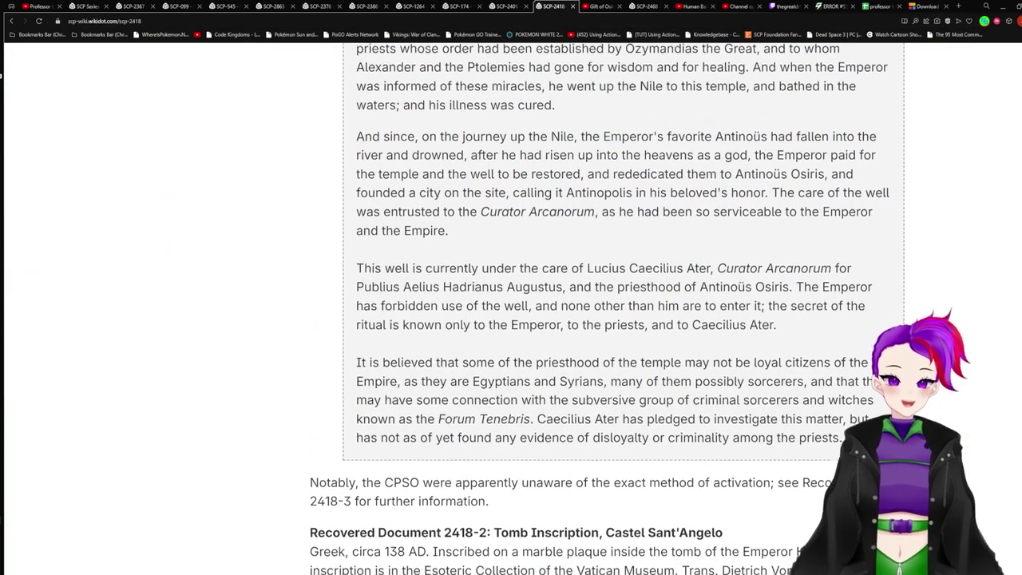
{"action": "scroll", "coordinate": [599, 319], "scroll_direction": "down", "scroll_amount": 6}
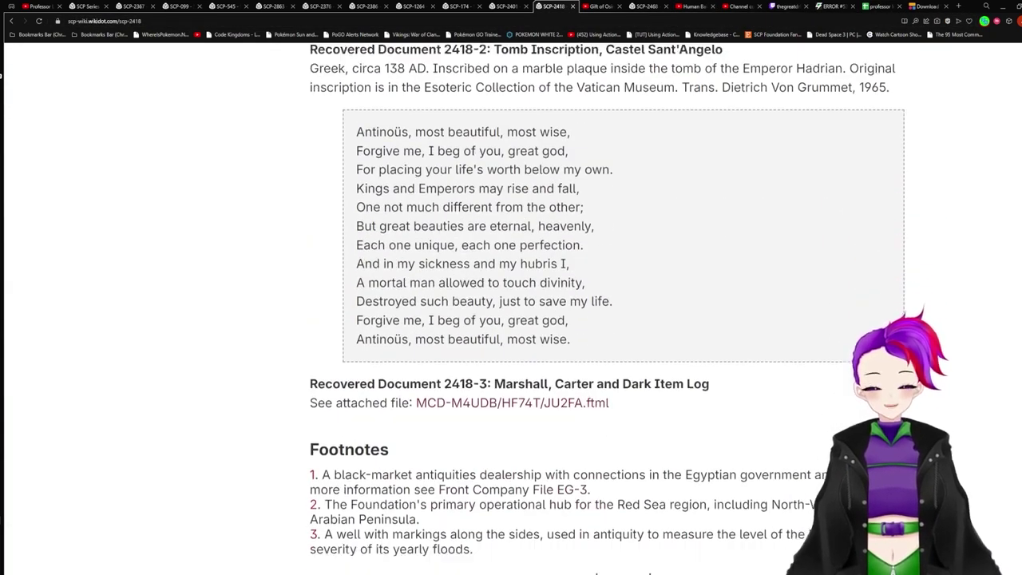
{"action": "scroll", "coordinate": [607, 319], "scroll_direction": "down", "scroll_amount": 1}
{"action": "scroll", "coordinate": [607, 320], "scroll_direction": "up", "scroll_amount": 5}
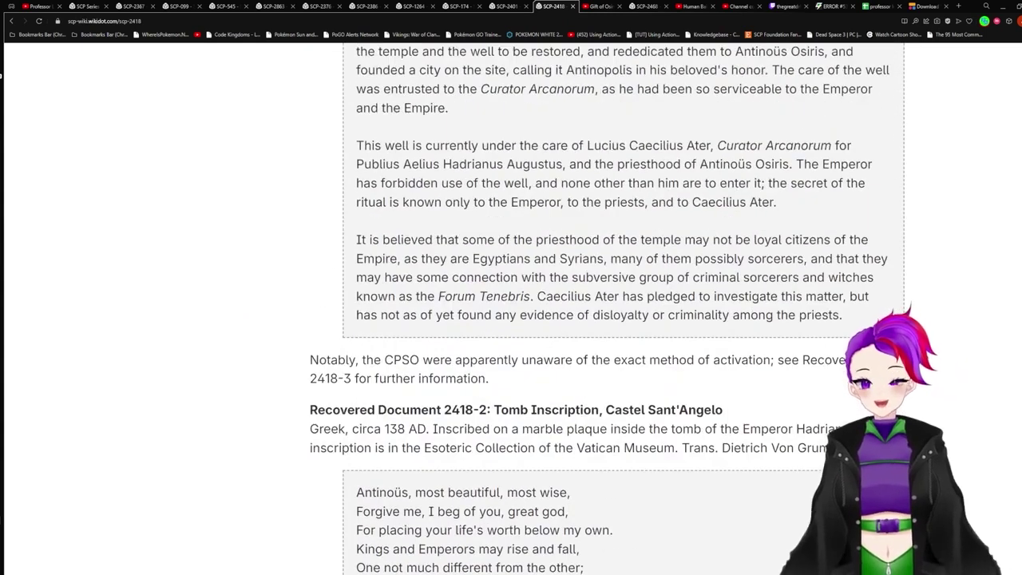
{"action": "scroll", "coordinate": [607, 319], "scroll_direction": "up", "scroll_amount": 2}
{"action": "scroll", "coordinate": [607, 320], "scroll_direction": "up", "scroll_amount": 6}
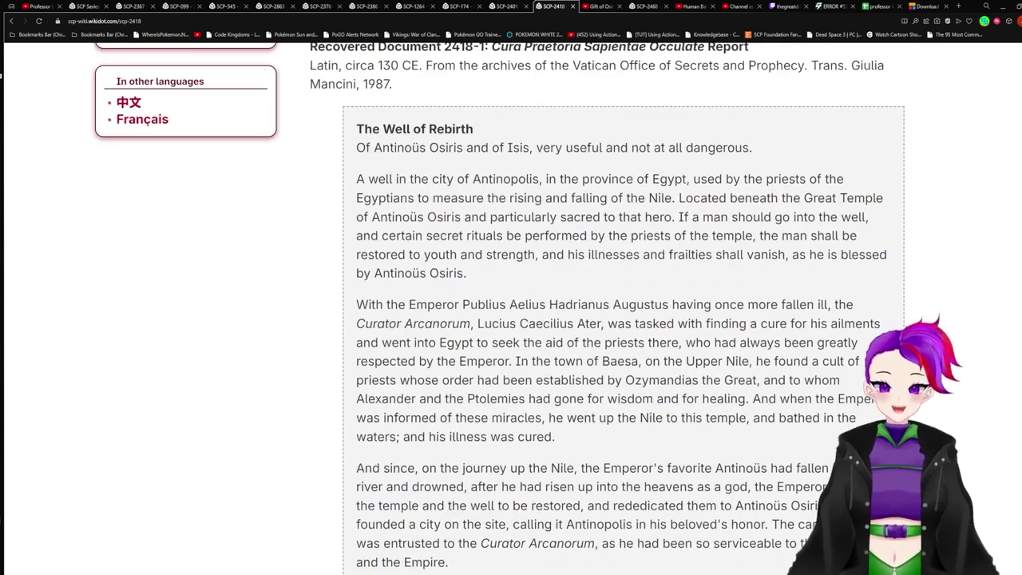
{"action": "scroll", "coordinate": [607, 320], "scroll_direction": "down", "scroll_amount": 4}
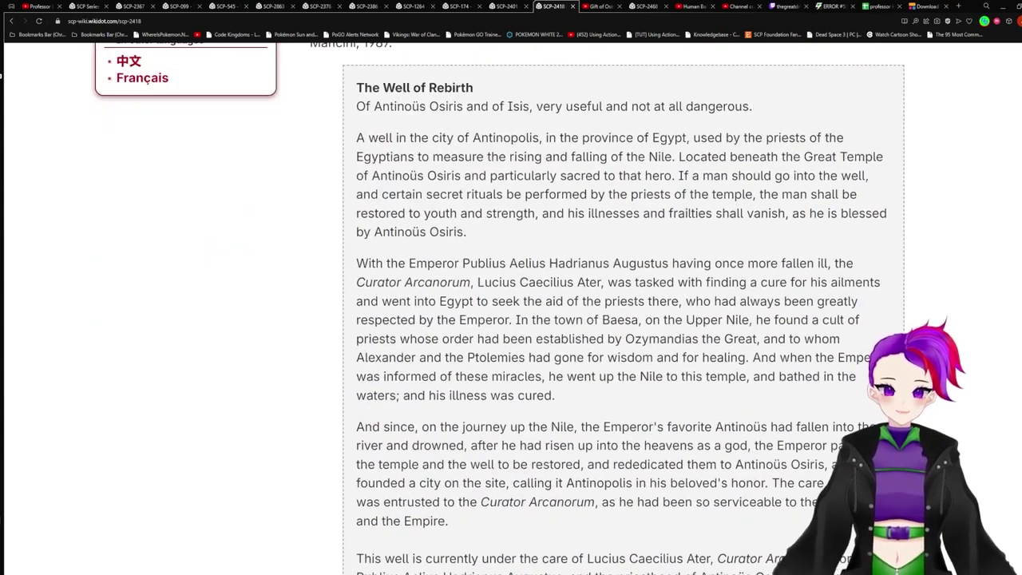
{"action": "scroll", "coordinate": [607, 320], "scroll_direction": "down", "scroll_amount": 6}
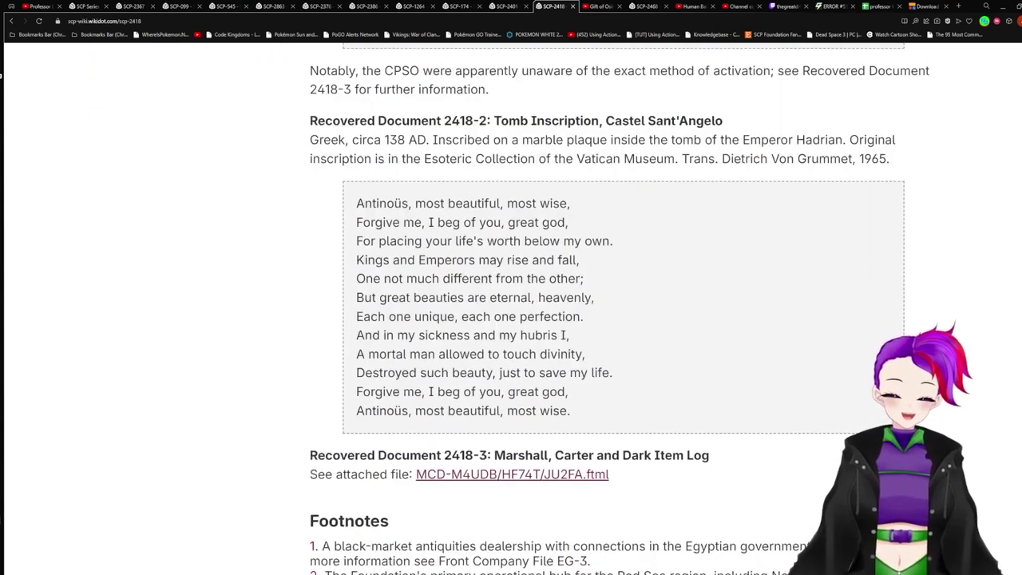
Open the attached Marshall, Carter and Dark item log and examine its initial report, ownership history and external report
{"action": "left_click", "coordinate": [511, 474]}
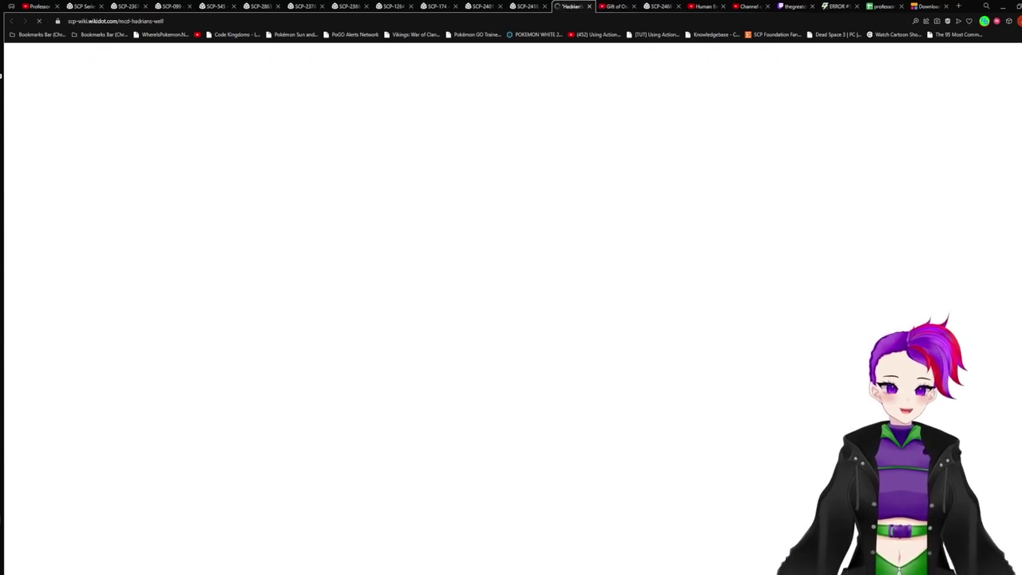
{"action": "scroll", "coordinate": [512, 319], "scroll_direction": "down", "scroll_amount": 4}
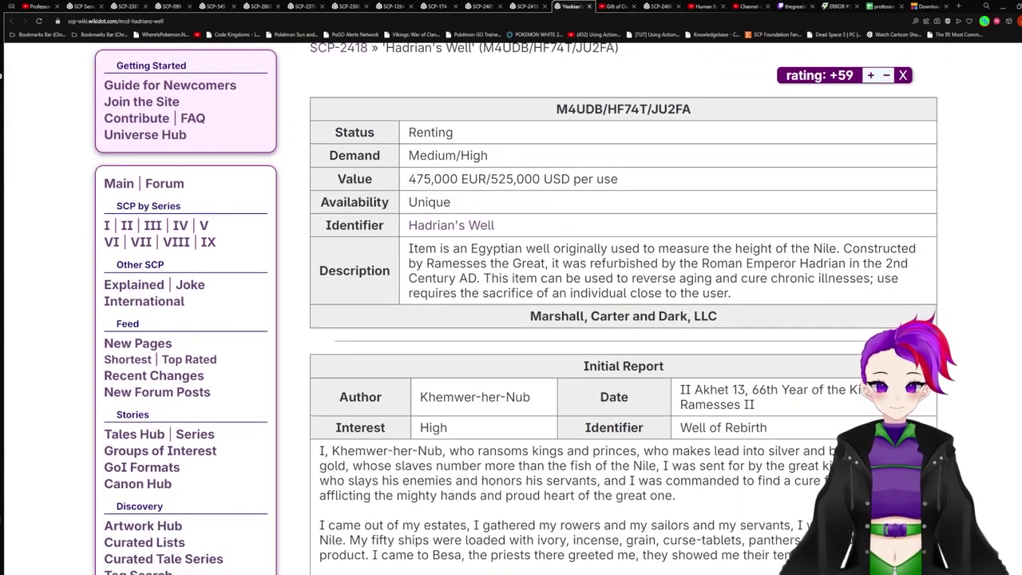
{"action": "scroll", "coordinate": [623, 320], "scroll_direction": "down", "scroll_amount": 12}
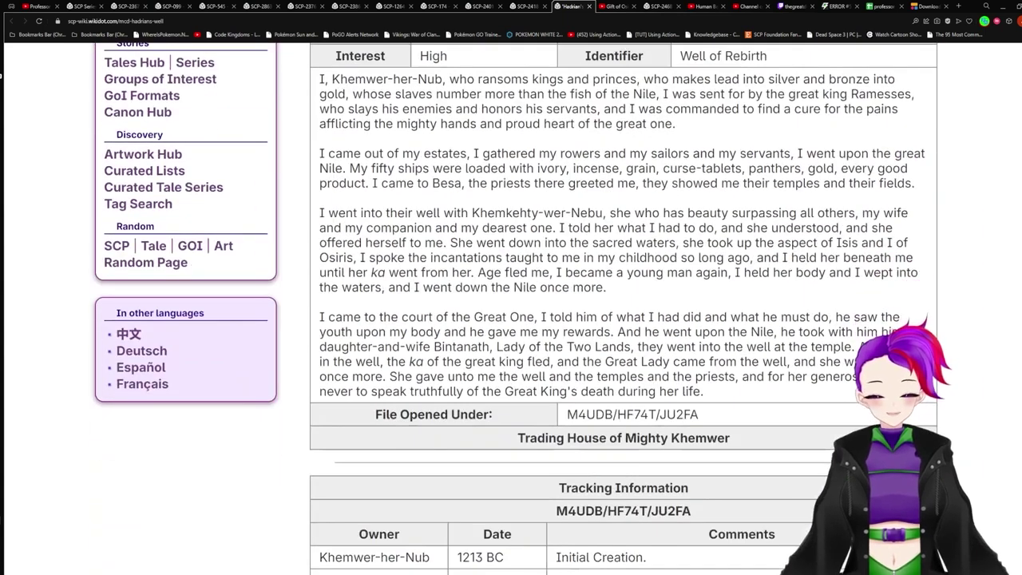
{"action": "scroll", "coordinate": [623, 320], "scroll_direction": "down", "scroll_amount": 8}
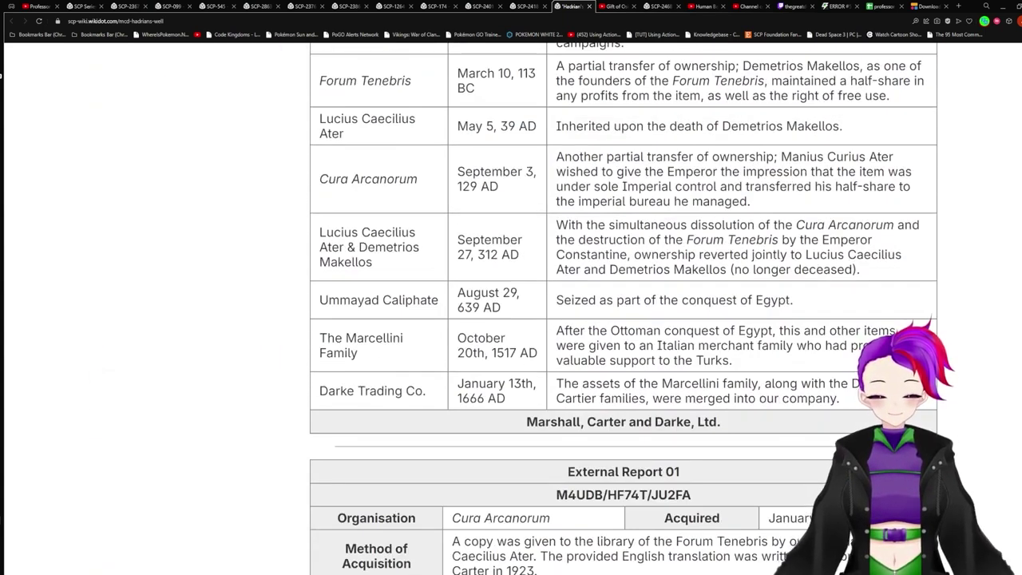
{"action": "scroll", "coordinate": [623, 320], "scroll_direction": "down", "scroll_amount": 4}
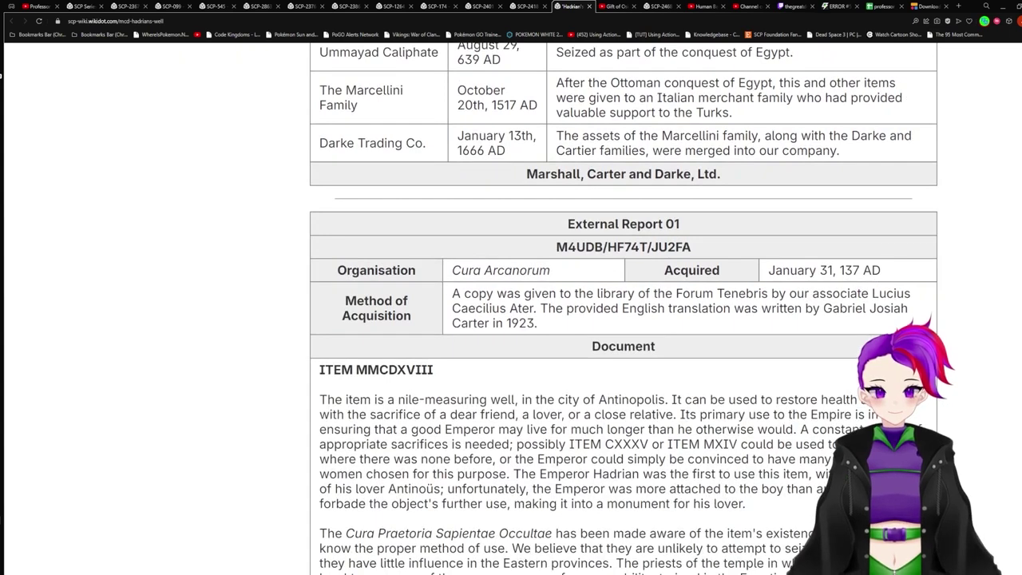
{"action": "left_click_drag", "start_coordinate": [457, 136], "coordinate": [506, 152]}
{"action": "scroll", "coordinate": [623, 319], "scroll_direction": "down", "scroll_amount": 3}
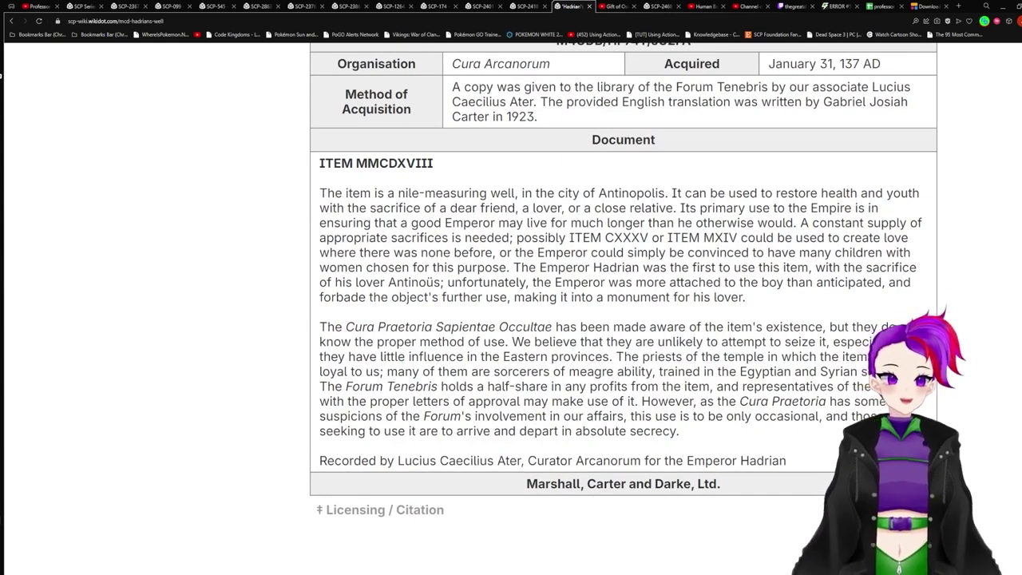
{"action": "scroll", "coordinate": [623, 280], "scroll_direction": "down", "scroll_amount": 2}
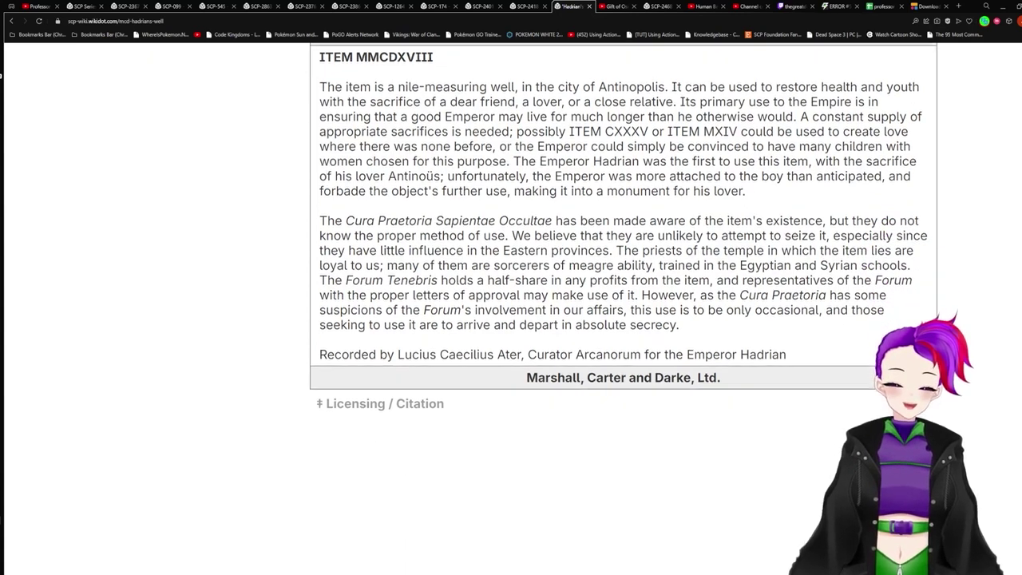
{"action": "scroll", "coordinate": [623, 280], "scroll_direction": "up", "scroll_amount": 2}
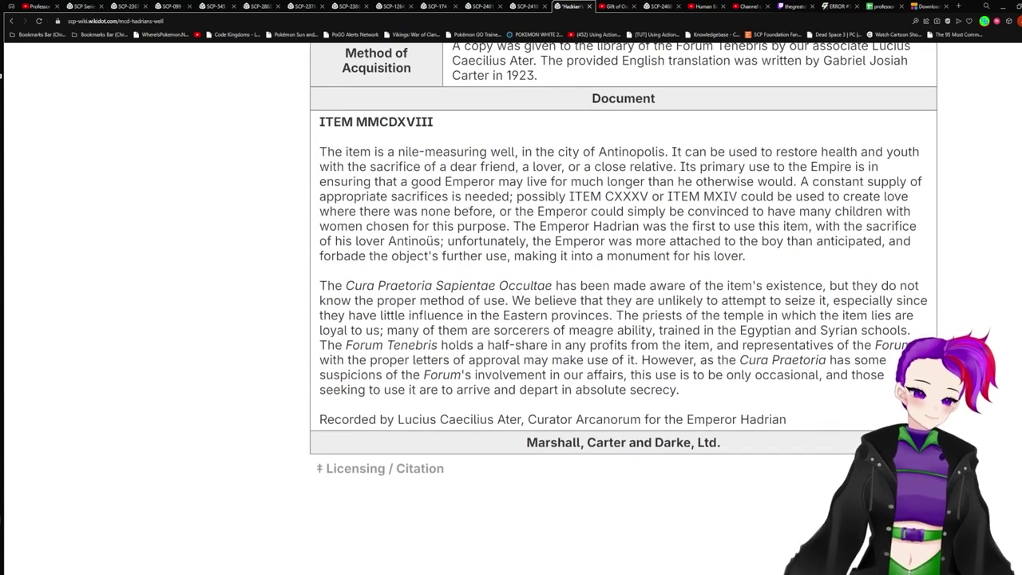
{"action": "scroll", "coordinate": [623, 308], "scroll_direction": "up", "scroll_amount": 10}
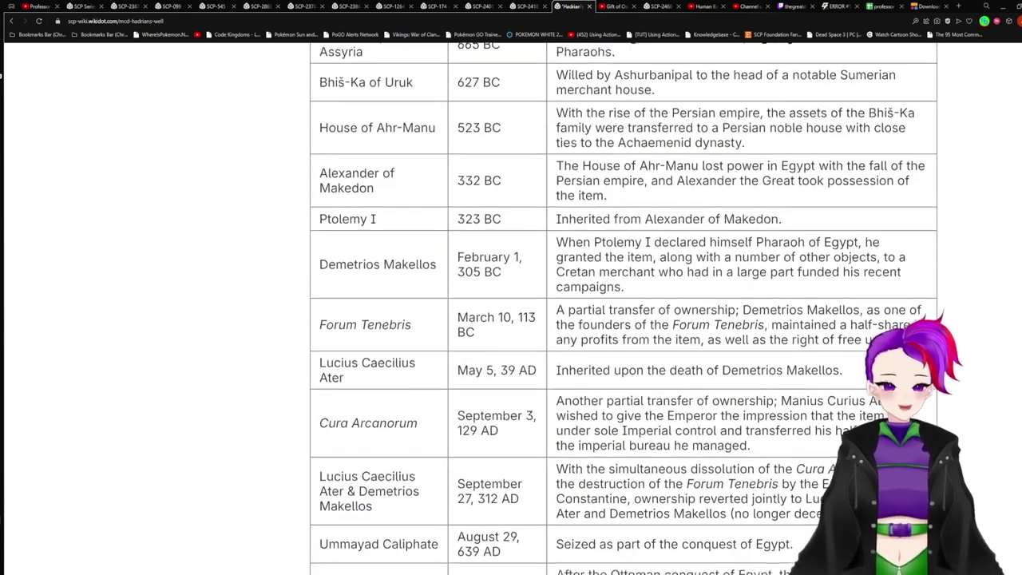
{"action": "scroll", "coordinate": [623, 308], "scroll_direction": "up", "scroll_amount": 15}
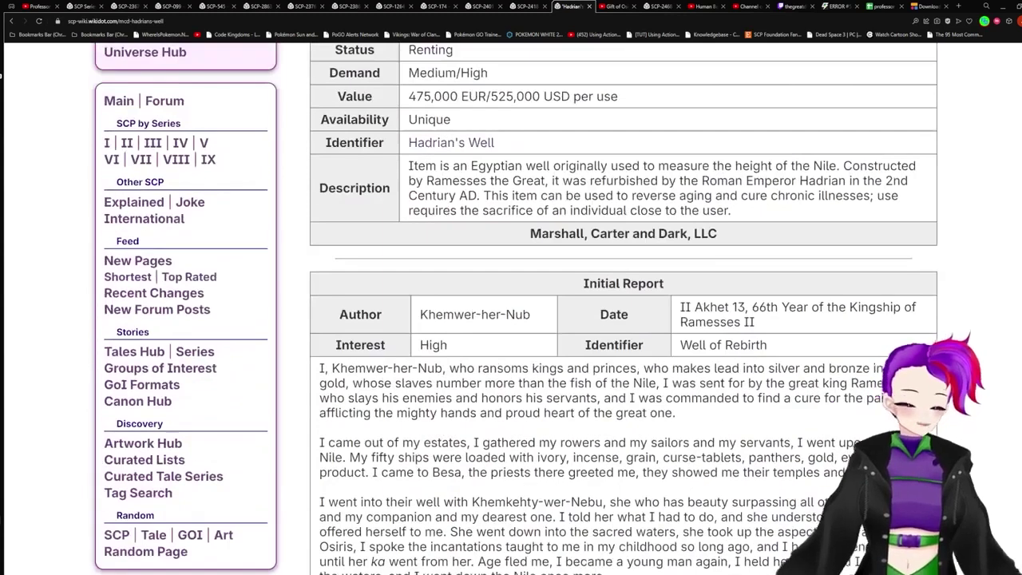
Switch back to the Judgment of SCPs spreadsheet and enter 4 in row 3 of the 2418 column
{"action": "left_click", "coordinate": [885, 6]}
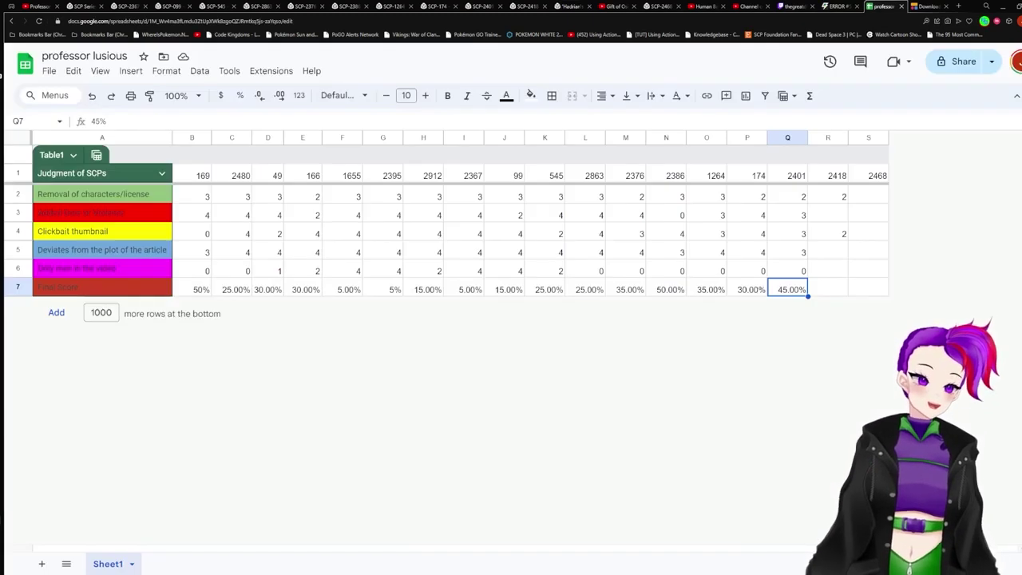
{"action": "double_click", "coordinate": [828, 212]}
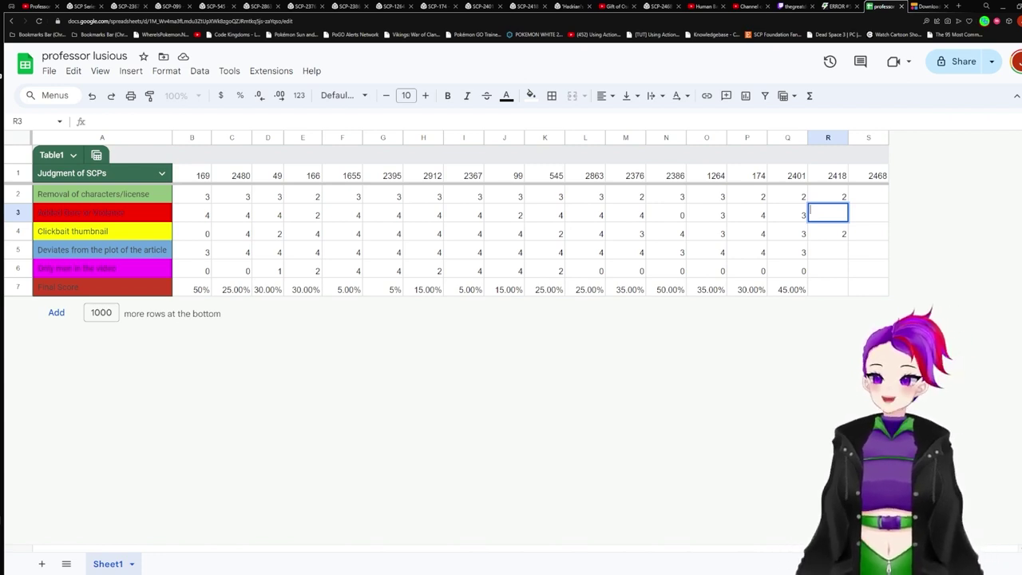
{"action": "type", "text": "4"}
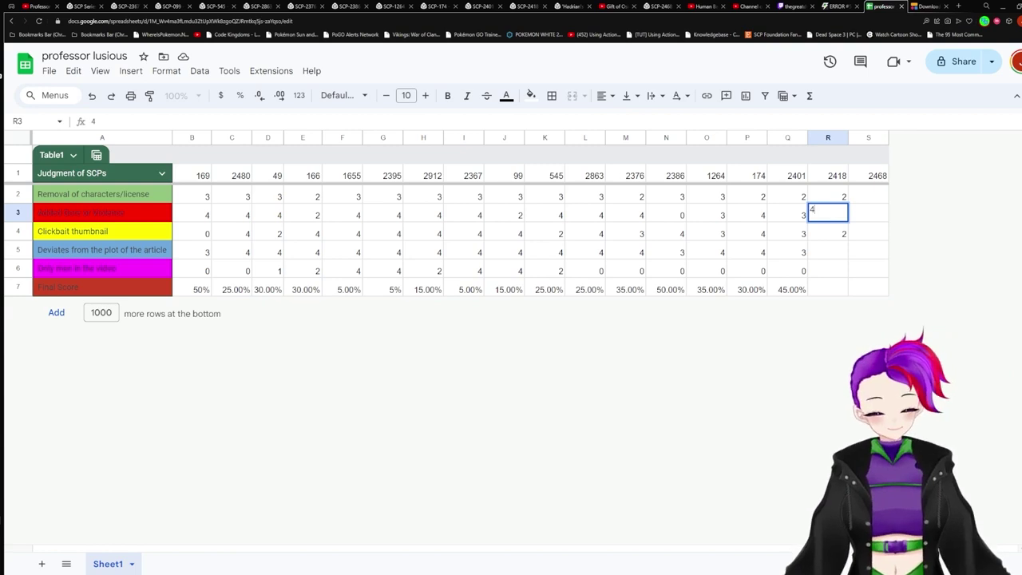
{"action": "left_click", "coordinate": [869, 287]}
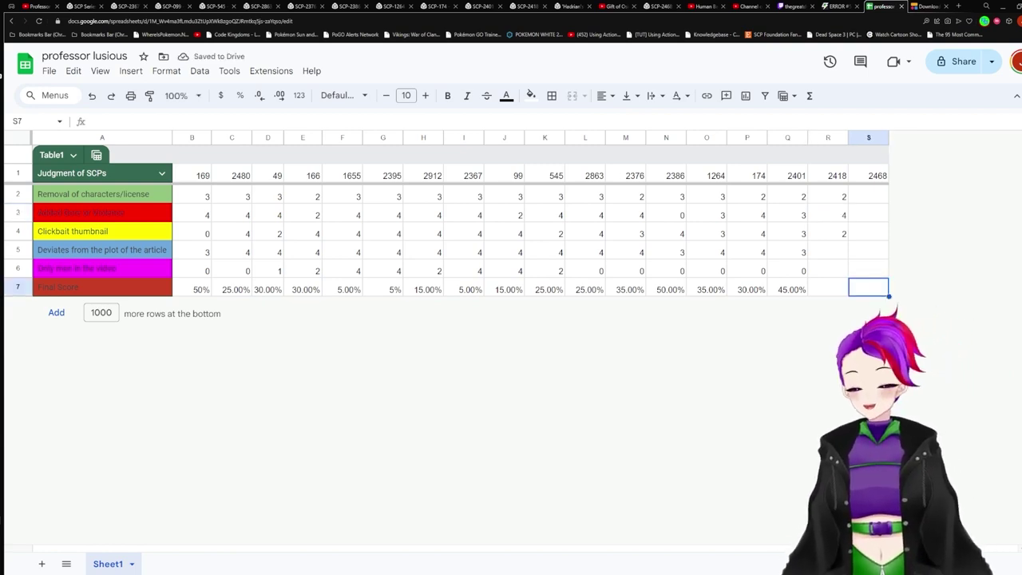
Enter 3 for Deviates from the plot of the article in the 2418 column
{"action": "left_click", "coordinate": [828, 250]}
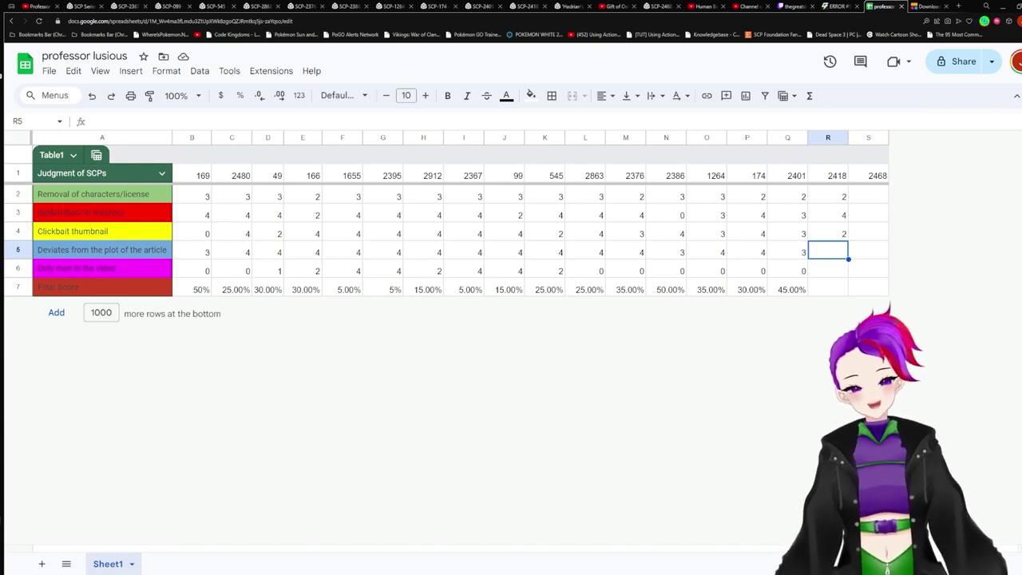
{"action": "key", "text": "Return"}
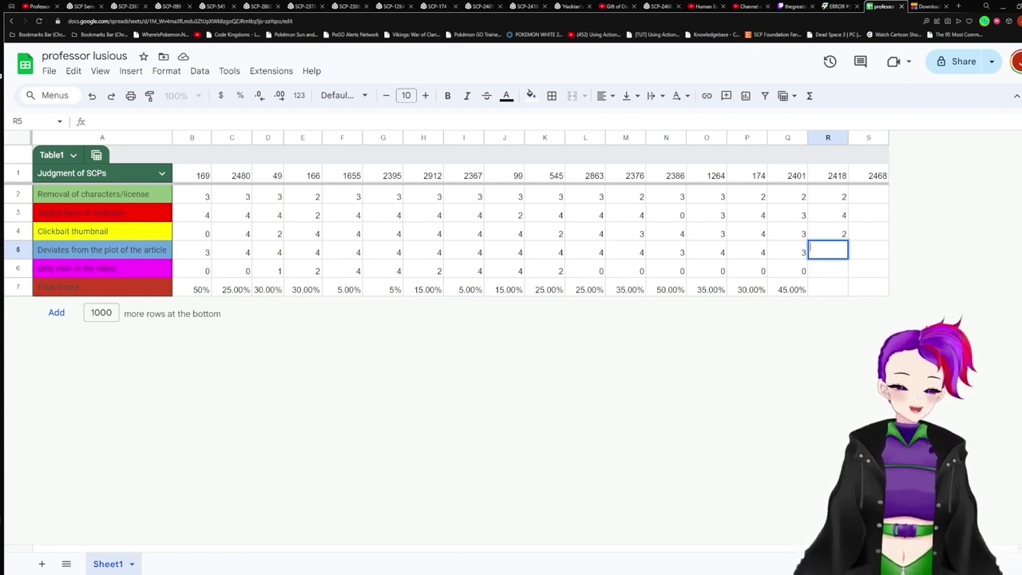
{"action": "type", "text": "3"}
{"action": "left_click", "coordinate": [748, 289]}
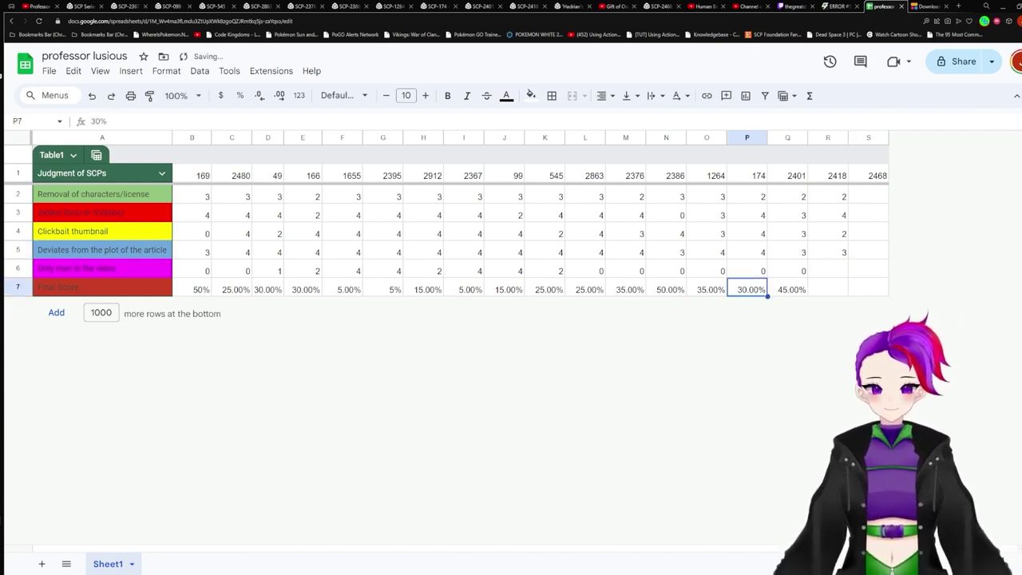
Start the row 6 entry for 2418, then recheck the SCP-2418 article's containment procedures, description and Well of Rebirth document
{"action": "left_click", "coordinate": [827, 270]}
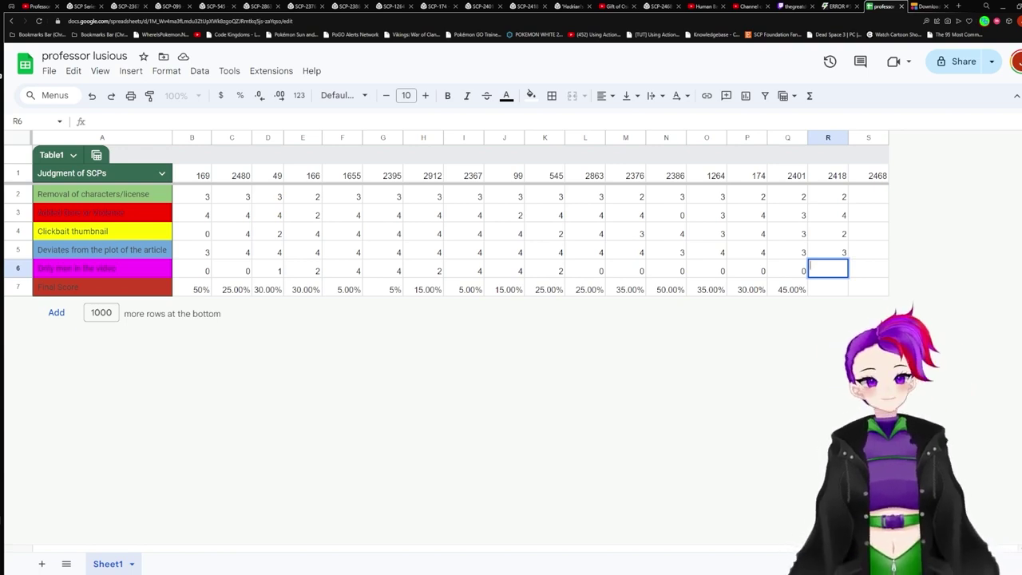
{"action": "left_click", "coordinate": [571, 6]}
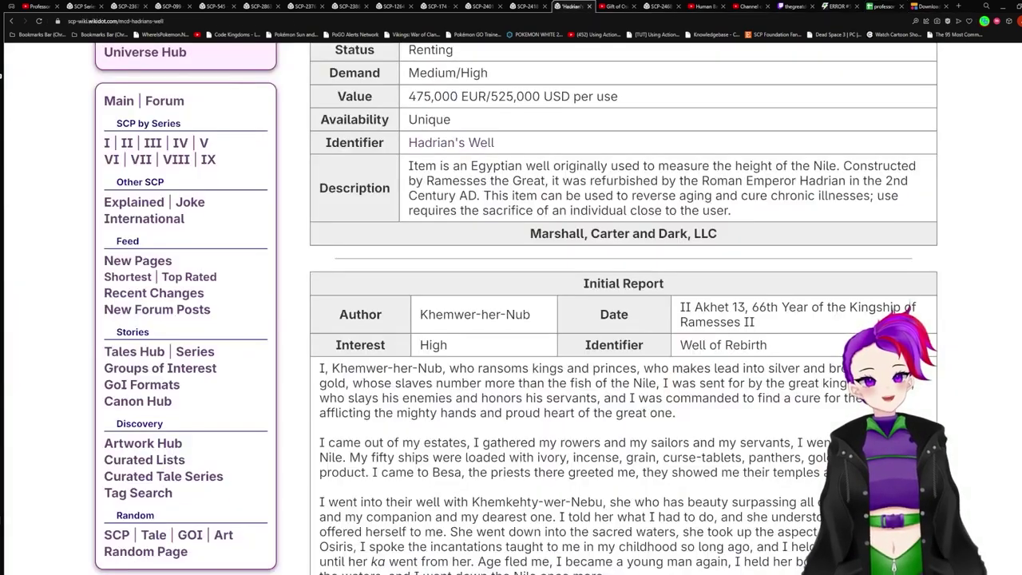
{"action": "key", "text": "ctrl+shift+Tab"}
{"action": "scroll", "coordinate": [623, 319], "scroll_direction": "up", "scroll_amount": 6}
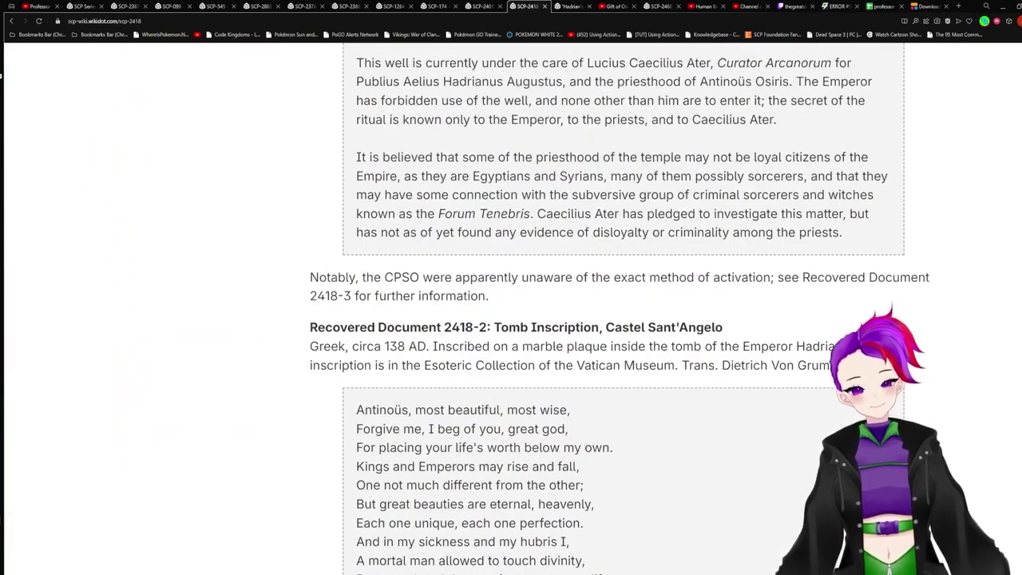
{"action": "scroll", "coordinate": [623, 320], "scroll_direction": "up", "scroll_amount": 6}
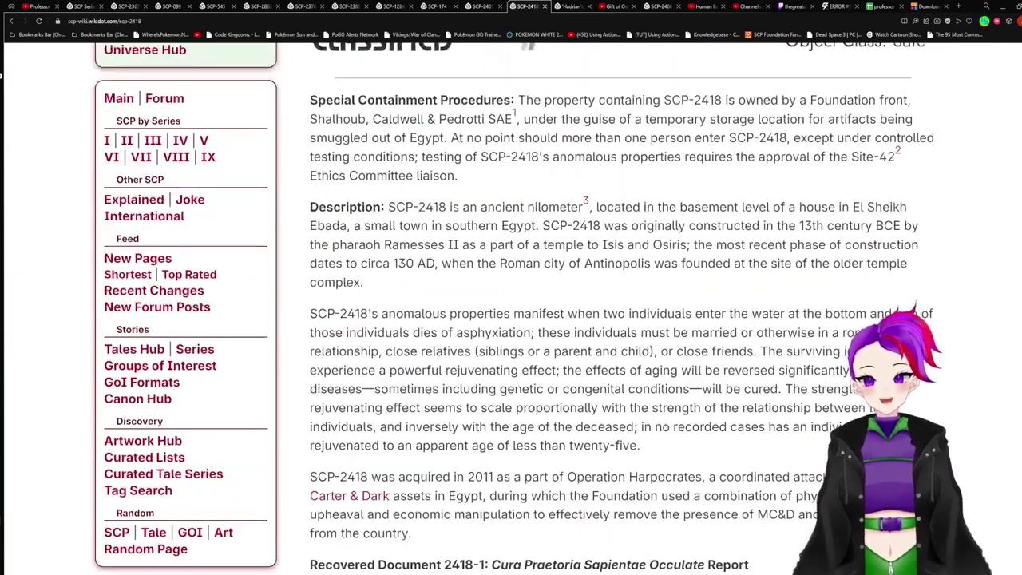
{"action": "scroll", "coordinate": [623, 319], "scroll_direction": "down", "scroll_amount": 4}
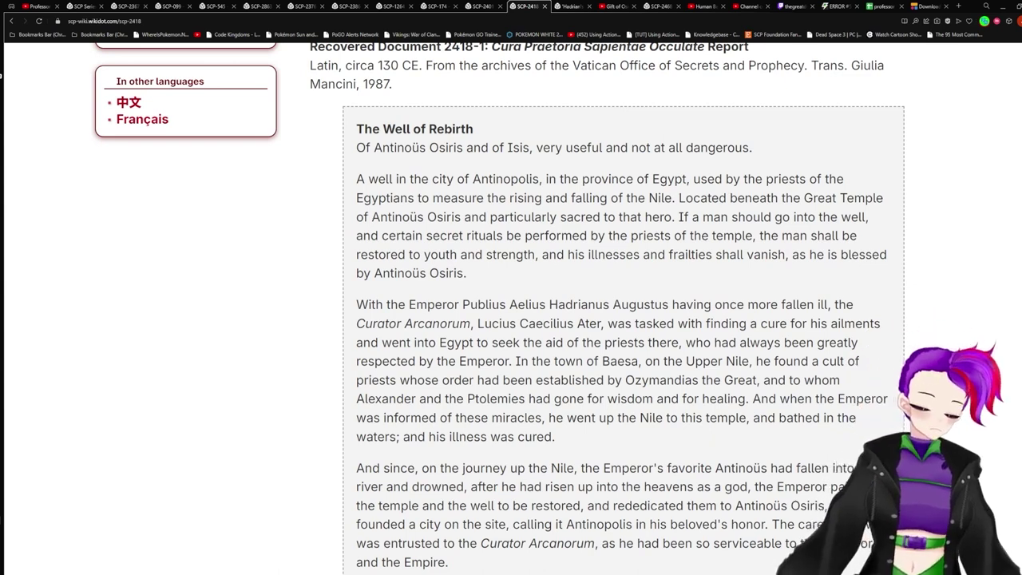
Switch back to the Judgment of SCPs spreadsheet and enter 3 in row 6 of the 2418 column
{"action": "left_click", "coordinate": [882, 6]}
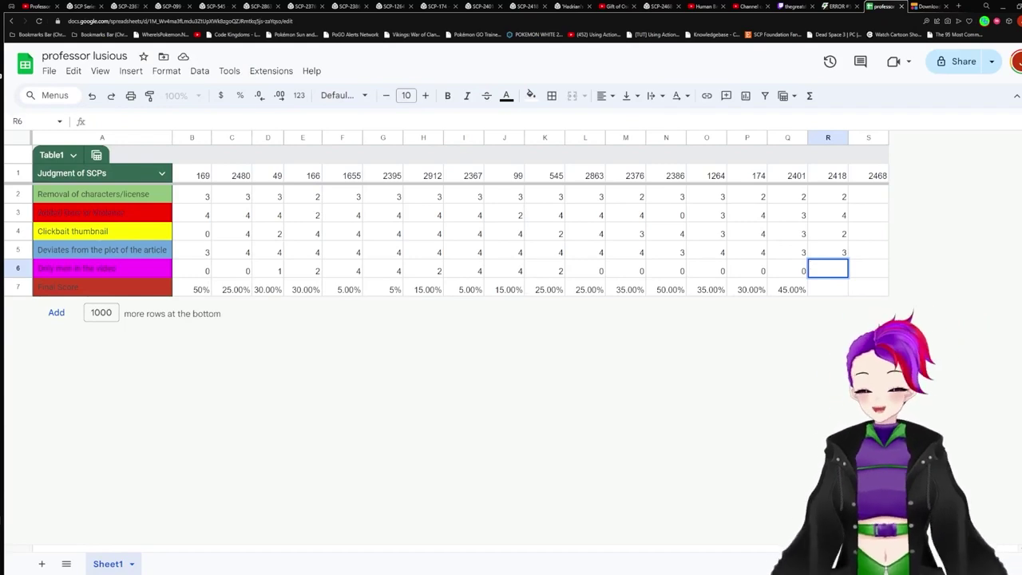
{"action": "type", "text": "3"}
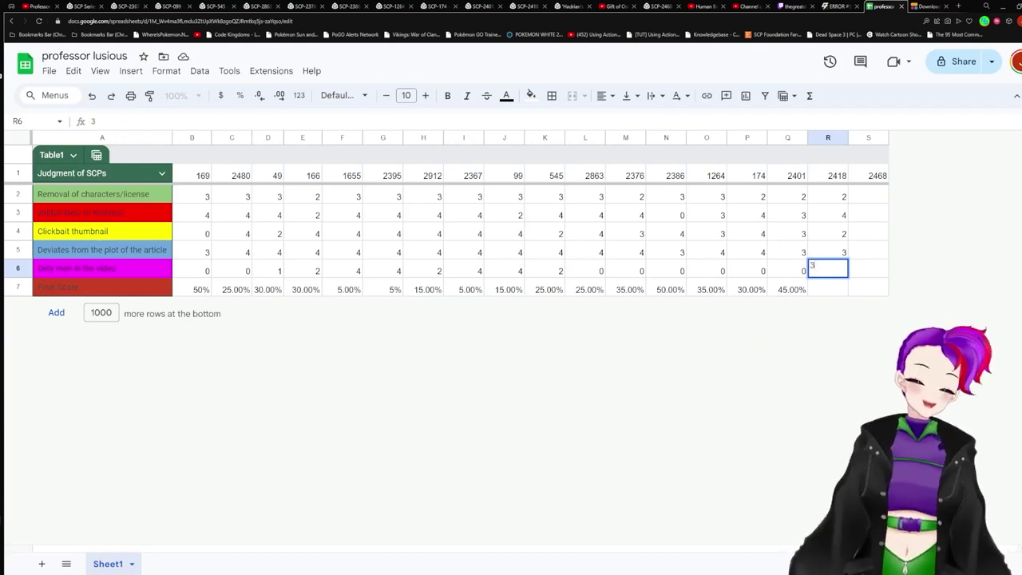
{"action": "key", "text": "Return"}
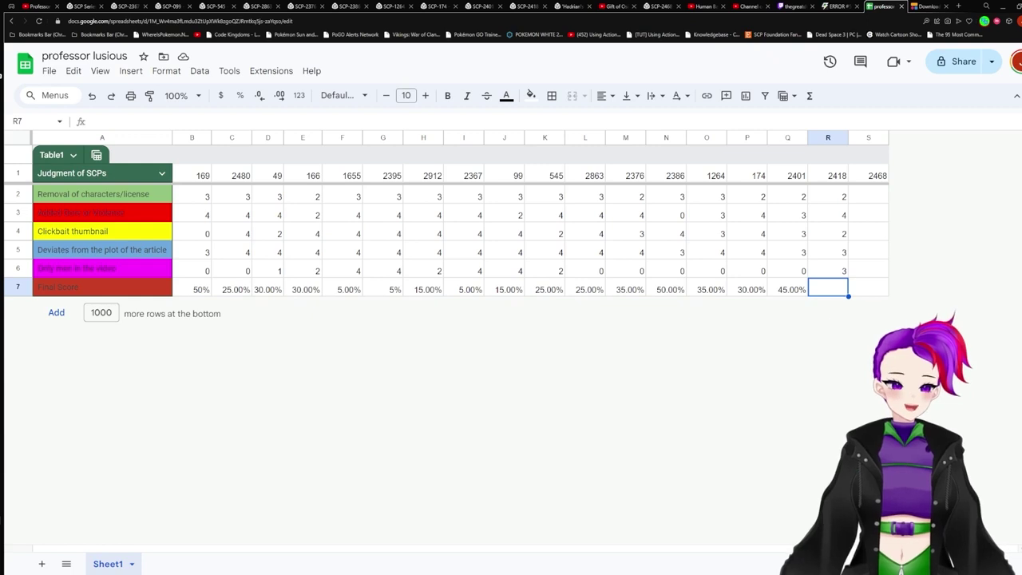
Enter 30% as the Final Score in the 2418 column
{"action": "key", "text": "Return"}
{"action": "type", "text": "30%"}
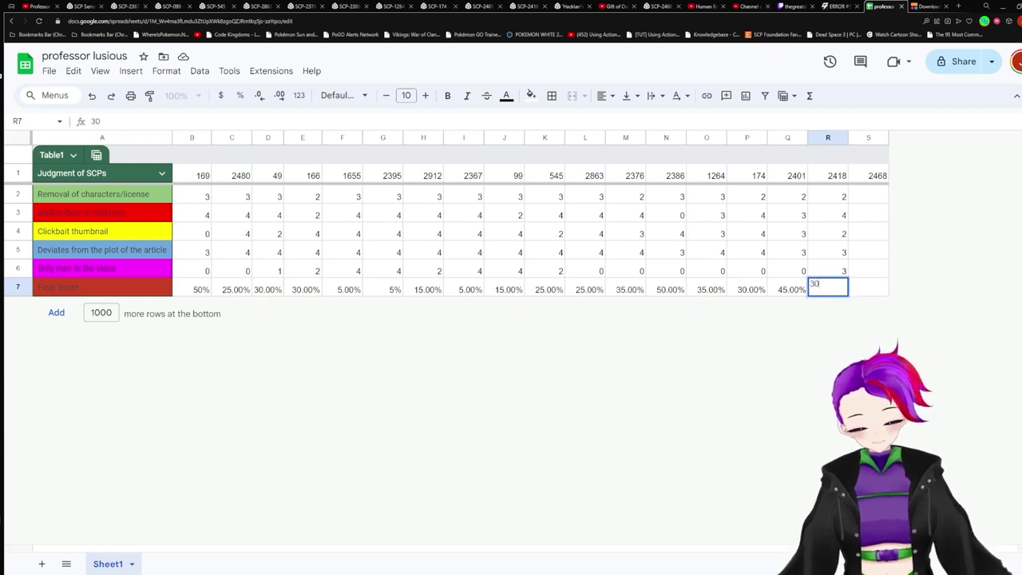
{"action": "left_click", "coordinate": [747, 289]}
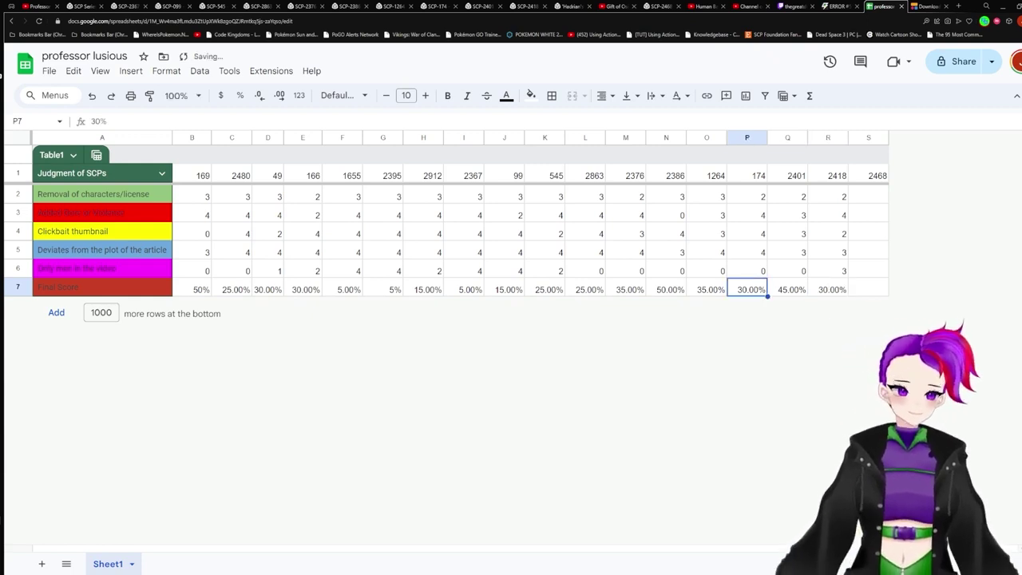